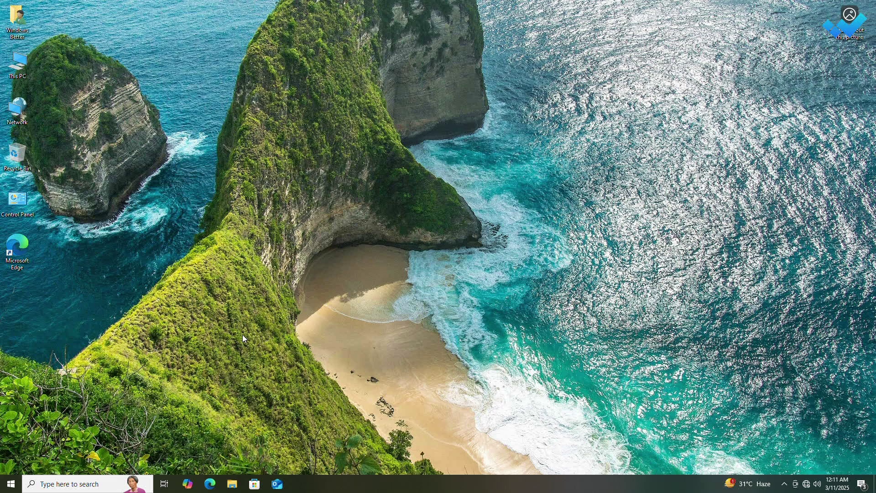
Open the About page of the Windows 10 system settings to check the device specifications against the Windows 11 requirements
{"action": "left_click", "coordinate": [11, 484]}
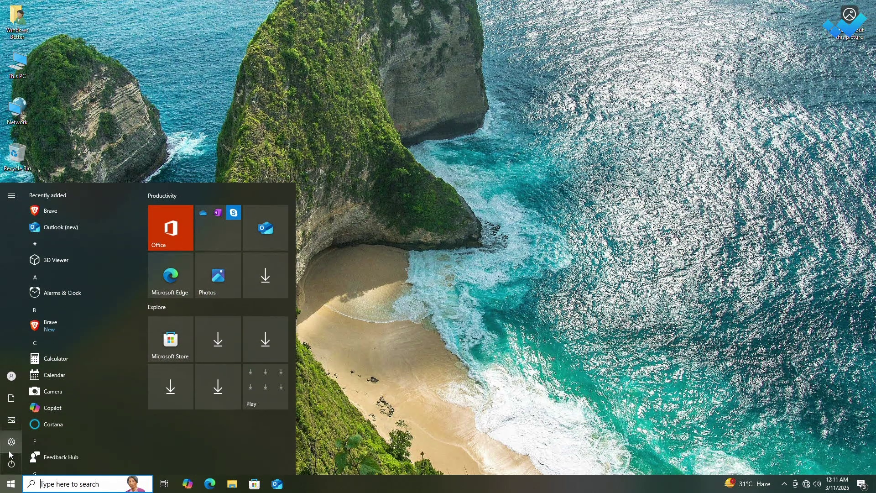
{"action": "left_click", "coordinate": [9, 450]}
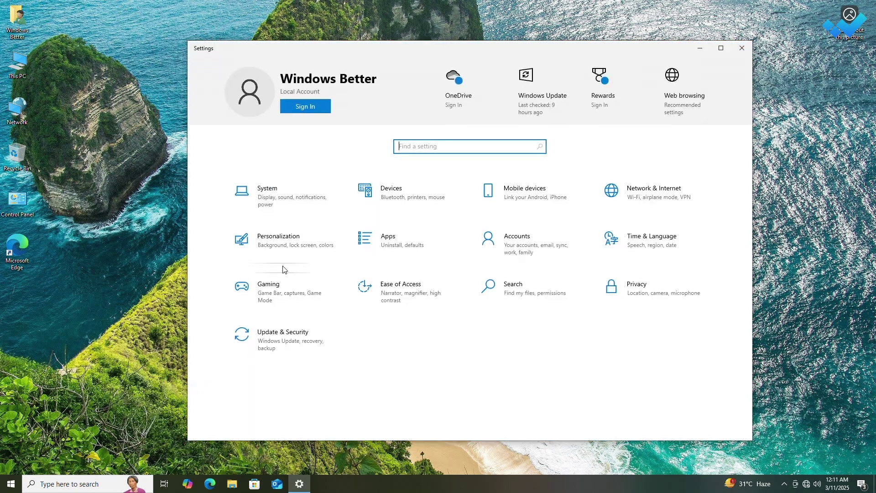
{"action": "left_click", "coordinate": [302, 217]}
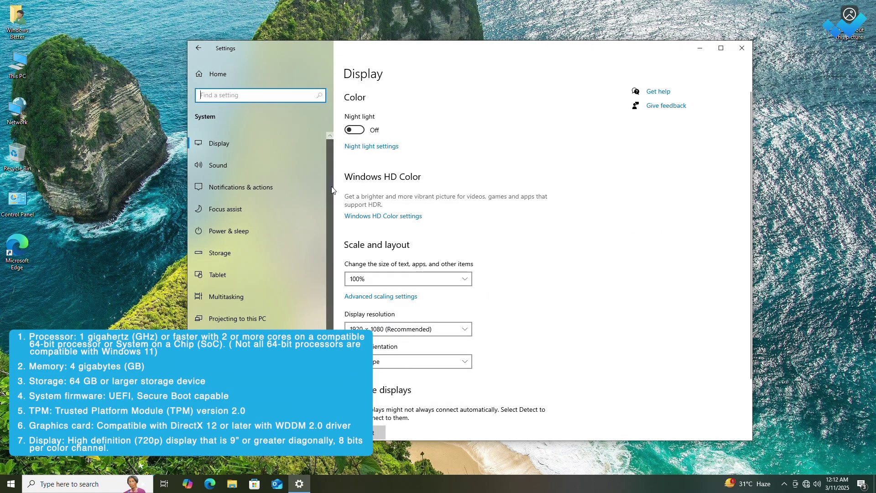
{"action": "scroll", "coordinate": [332, 186], "scroll_direction": "down", "scroll_amount": 3}
{"action": "left_click", "coordinate": [217, 392]}
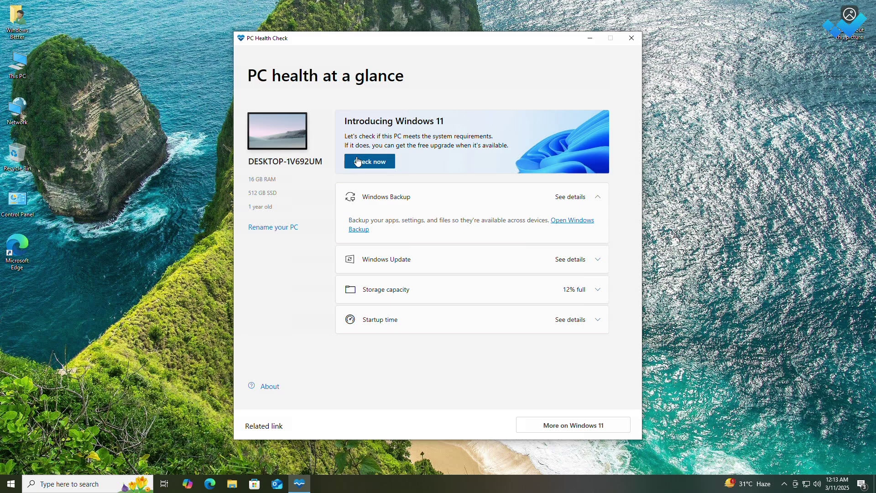
Check in PC Health Check whether this PC meets the Windows 11 system requirements, and close the app
{"action": "left_click", "coordinate": [358, 161]}
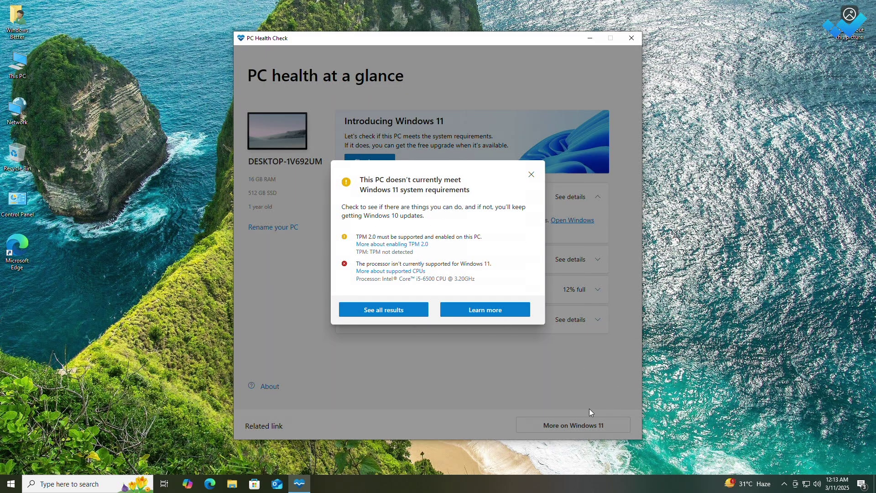
{"action": "left_click", "coordinate": [532, 174]}
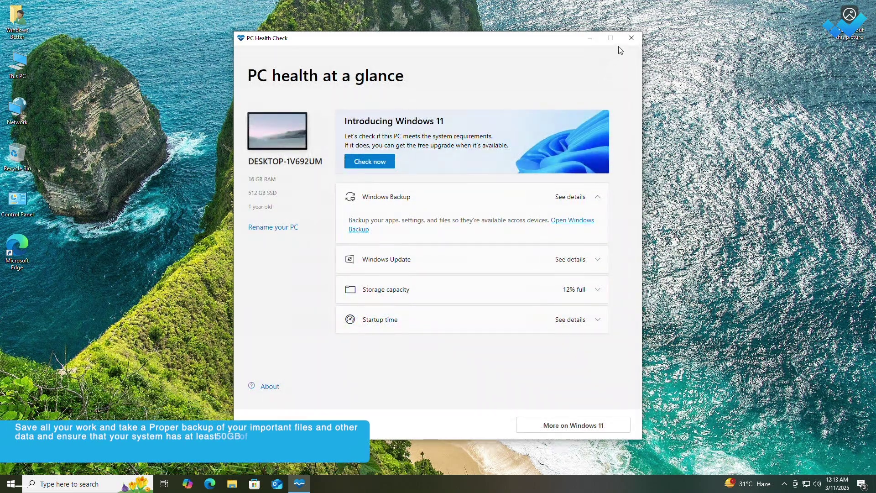
{"action": "left_click", "coordinate": [632, 38]}
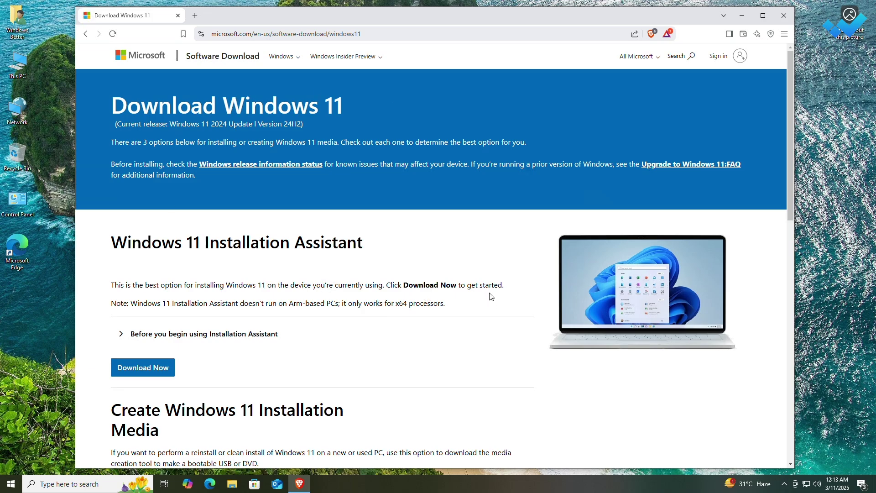
On Microsoft's Download Windows 11 page, request the Windows 11 multi-edition ISO for x64 devices
{"action": "left_click_drag", "start_coordinate": [790, 172], "coordinate": [761, 388]}
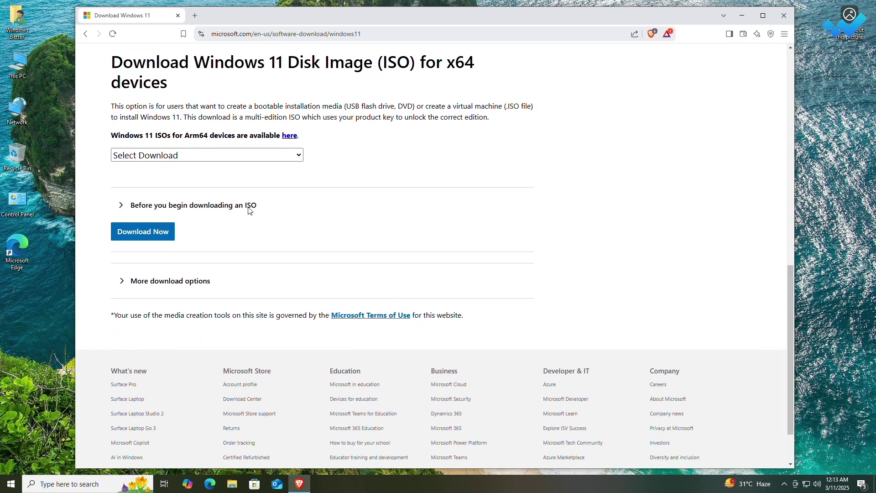
{"action": "left_click", "coordinate": [226, 156]}
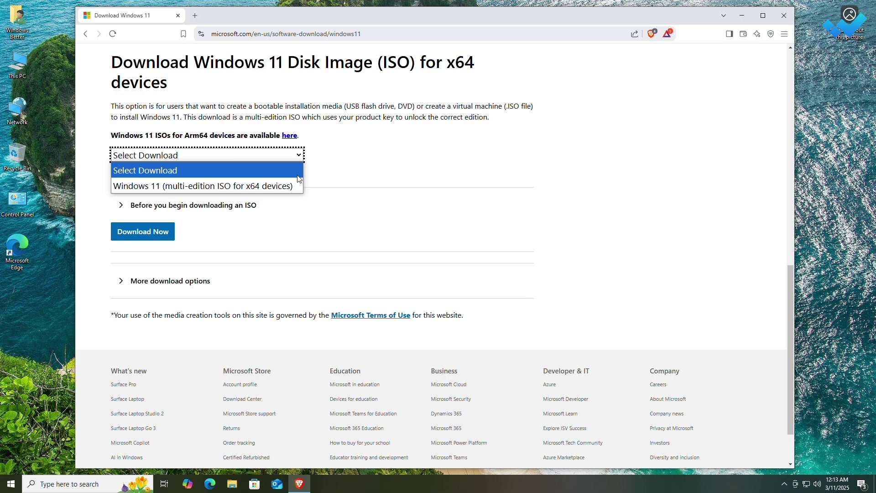
{"action": "left_click", "coordinate": [291, 185]}
{"action": "left_click", "coordinate": [167, 233]}
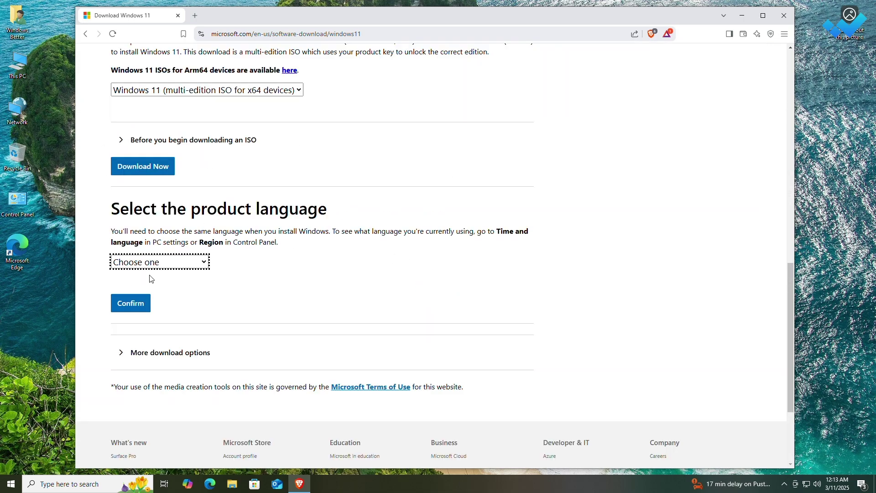
Confirm English (United States) as the product language and save the 64-bit ISO as Win11_24H2_English_x64 in Downloads
{"action": "left_click", "coordinate": [160, 263]}
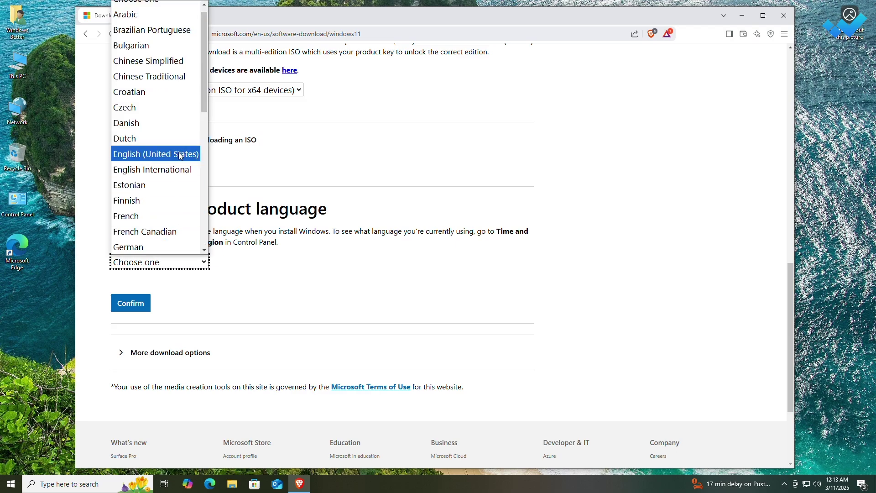
{"action": "left_click", "coordinate": [182, 155]}
{"action": "left_click", "coordinate": [131, 303]}
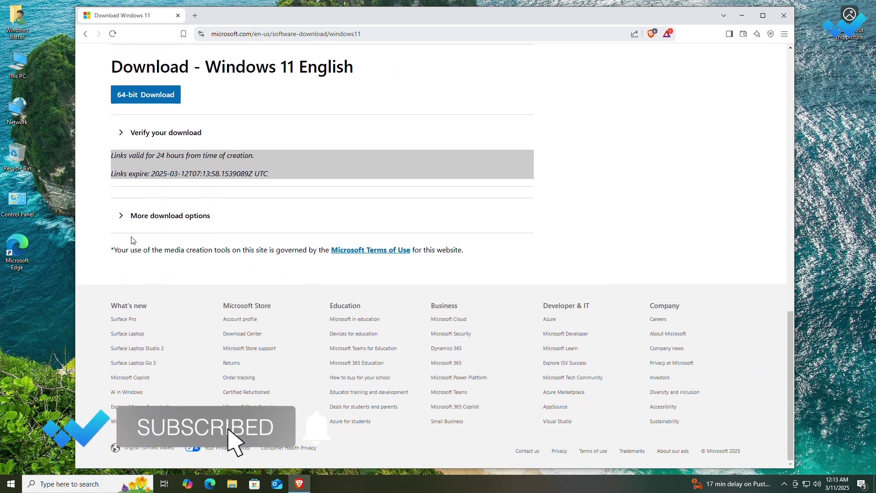
{"action": "left_click", "coordinate": [169, 101]}
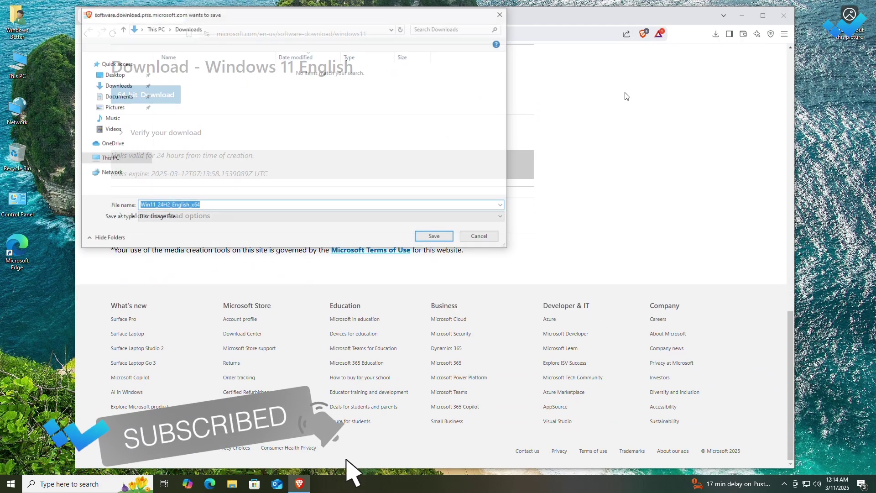
{"action": "left_click", "coordinate": [440, 242]}
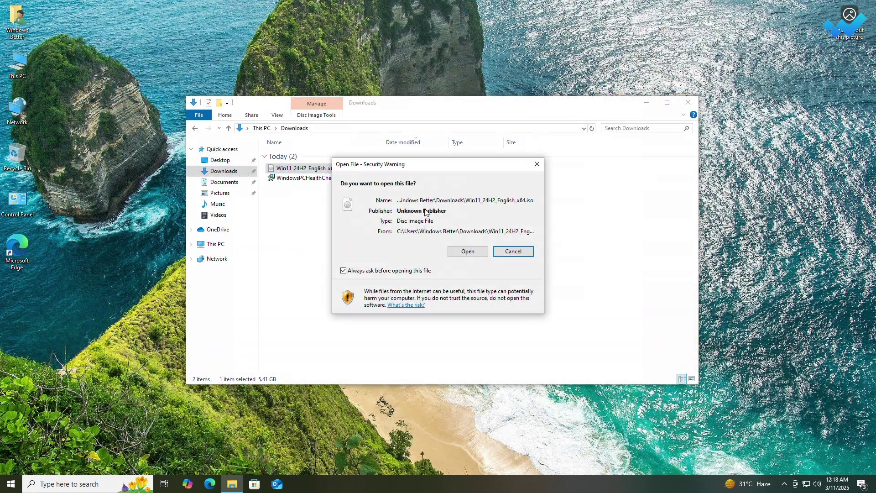
Mount the downloaded Win11_24H2_English_x64 ISO and run its setup application, allowing it to make changes to the device
{"action": "left_click", "coordinate": [469, 251]}
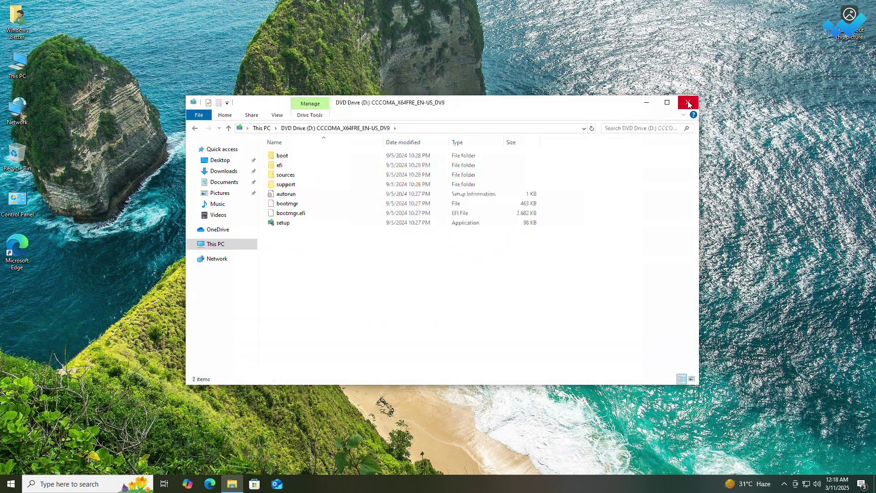
{"action": "double_click", "coordinate": [310, 224]}
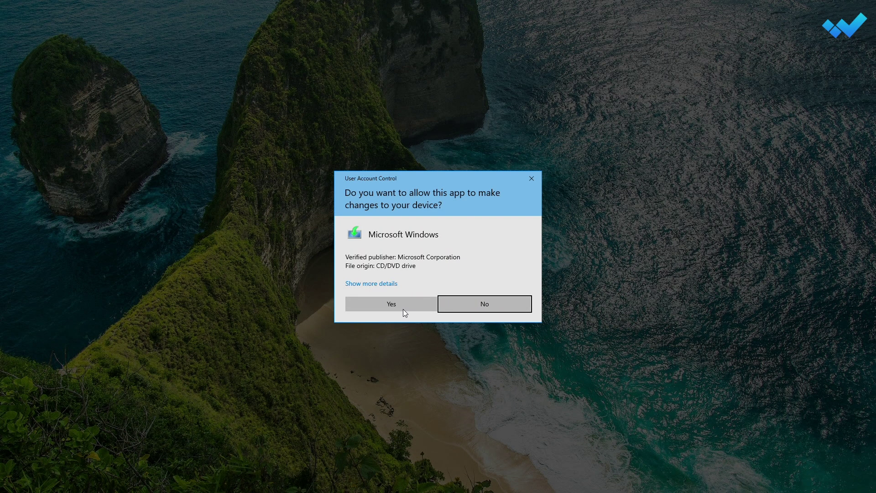
{"action": "left_click", "coordinate": [404, 309]}
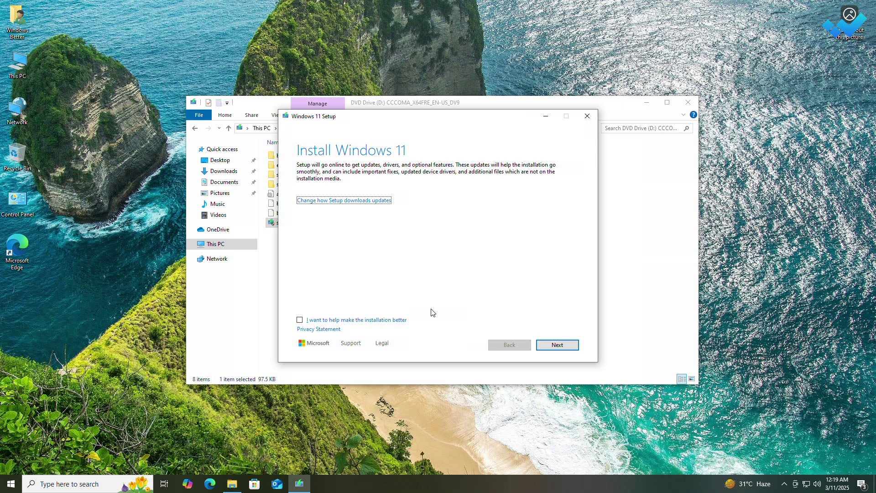
Opt in to helping make the installation better and have Setup download updates, drivers and optional features
{"action": "left_click", "coordinate": [300, 320]}
{"action": "left_click", "coordinate": [370, 200]}
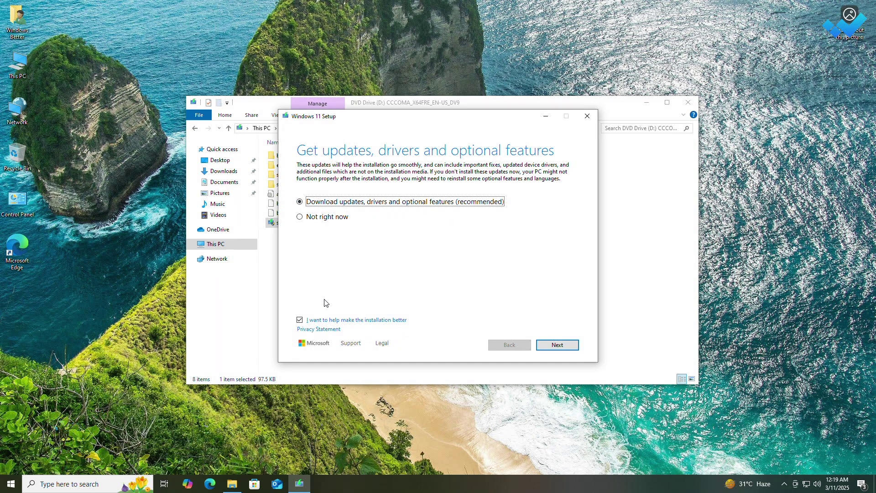
{"action": "left_click", "coordinate": [556, 348]}
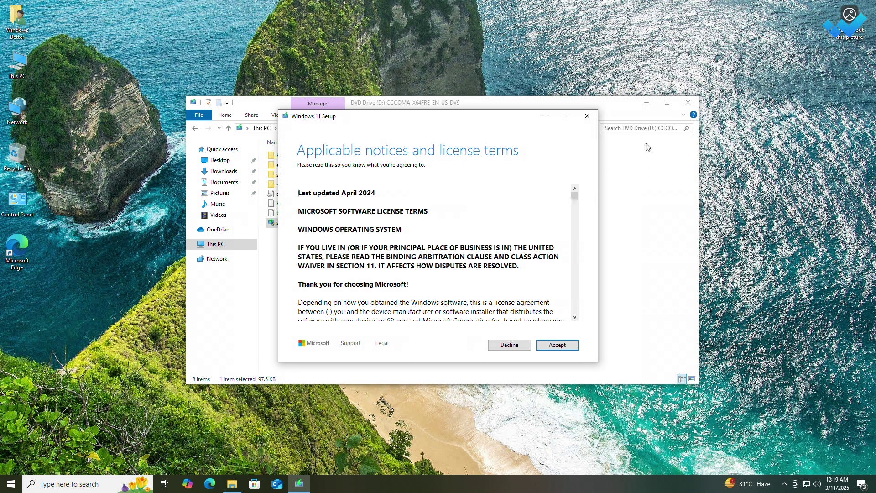
Accept the license terms and the minimum-requirements statement, and start installing Windows 11 Pro with personal files and apps kept
{"action": "left_click", "coordinate": [693, 108]}
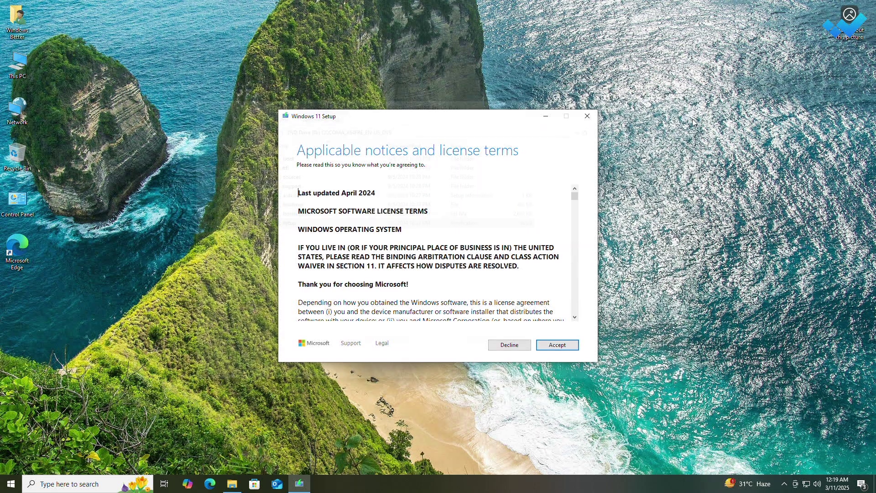
{"action": "left_click", "coordinate": [566, 349]}
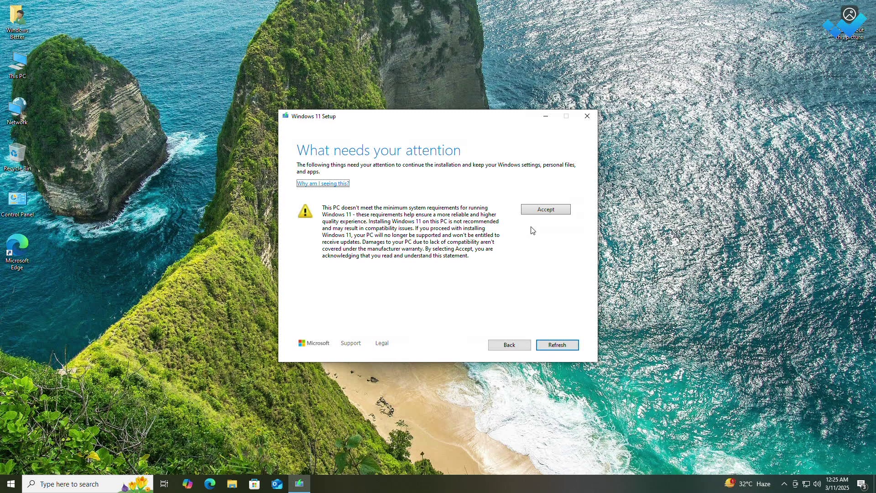
{"action": "left_click", "coordinate": [560, 210]}
{"action": "left_click", "coordinate": [568, 212]}
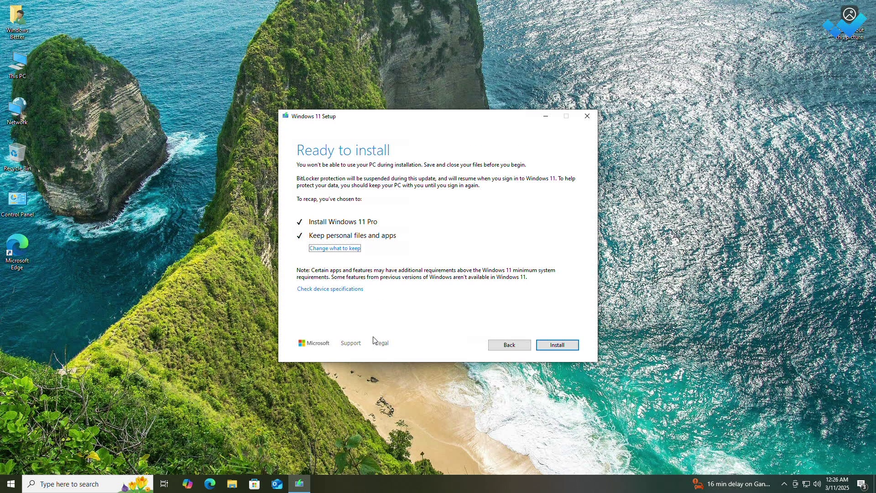
{"action": "left_click", "coordinate": [558, 346]}
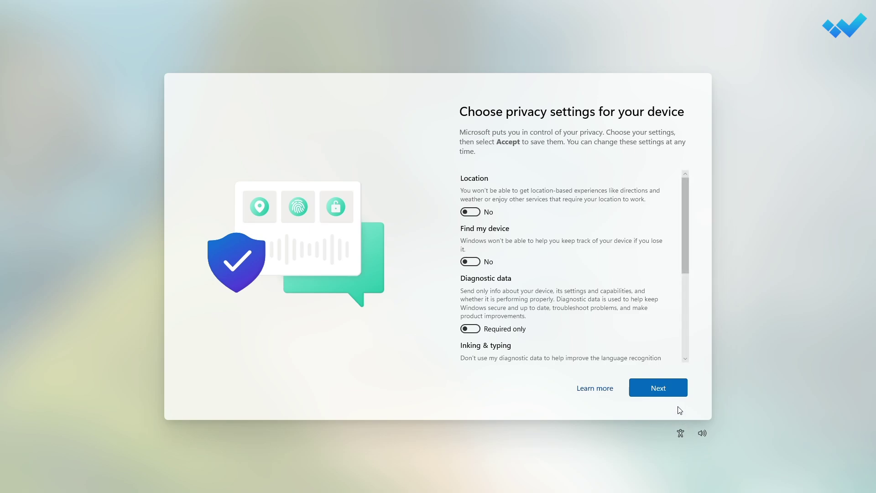
Accept the device privacy settings as preset to finish the Windows 11 first-run setup
{"action": "left_click", "coordinate": [672, 394]}
{"action": "left_click", "coordinate": [666, 392]}
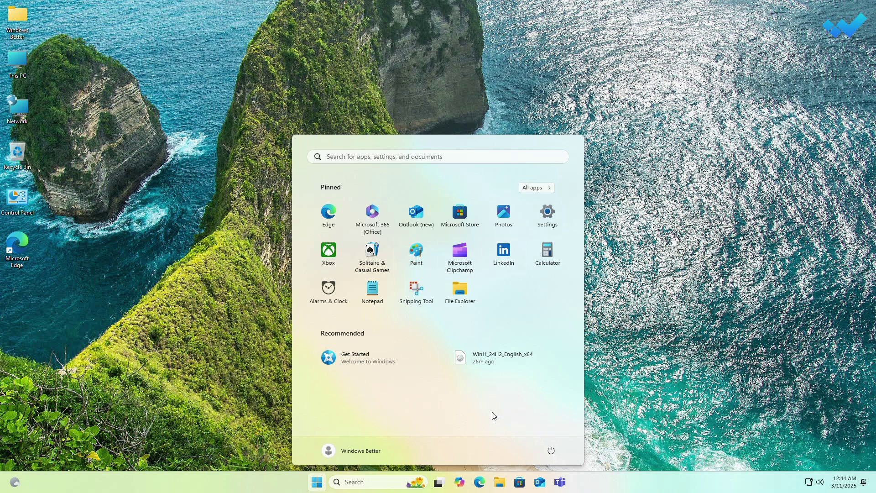
Open the About page in the Windows 11 system settings to check the device and Windows specifications
{"action": "left_click", "coordinate": [549, 212]}
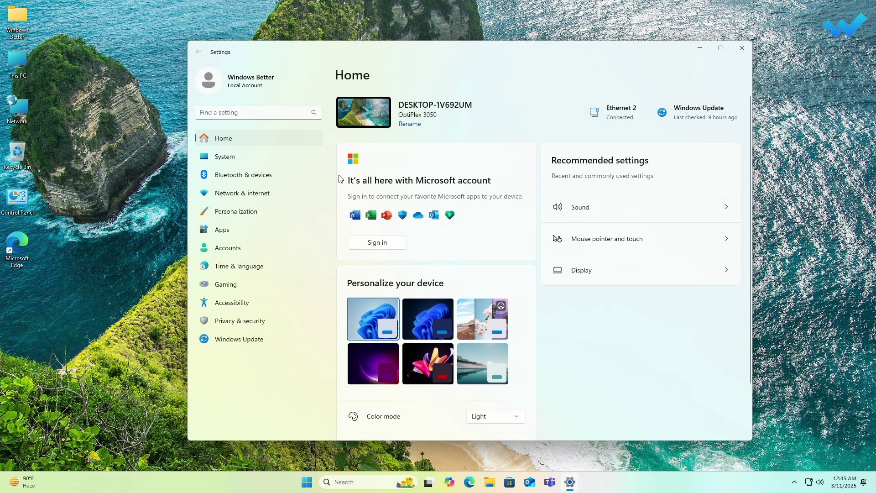
{"action": "left_click", "coordinate": [280, 163]}
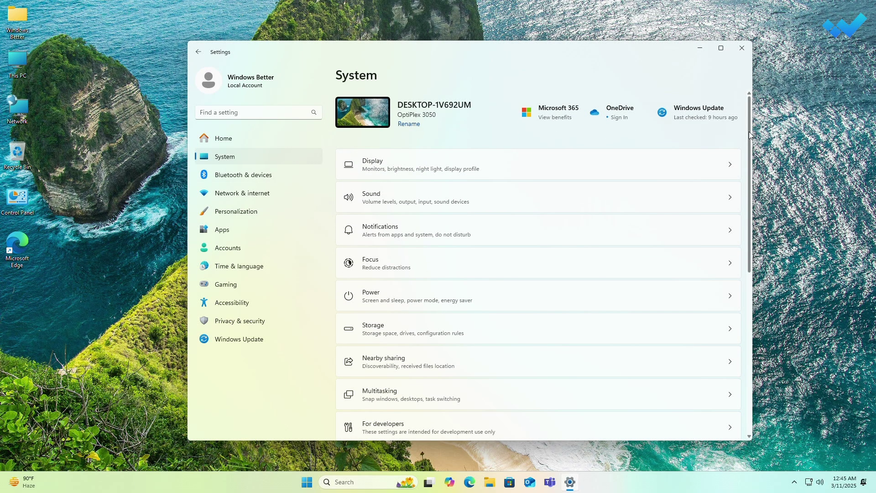
{"action": "scroll", "coordinate": [733, 313], "scroll_direction": "down", "scroll_amount": 10}
{"action": "left_click", "coordinate": [730, 401]}
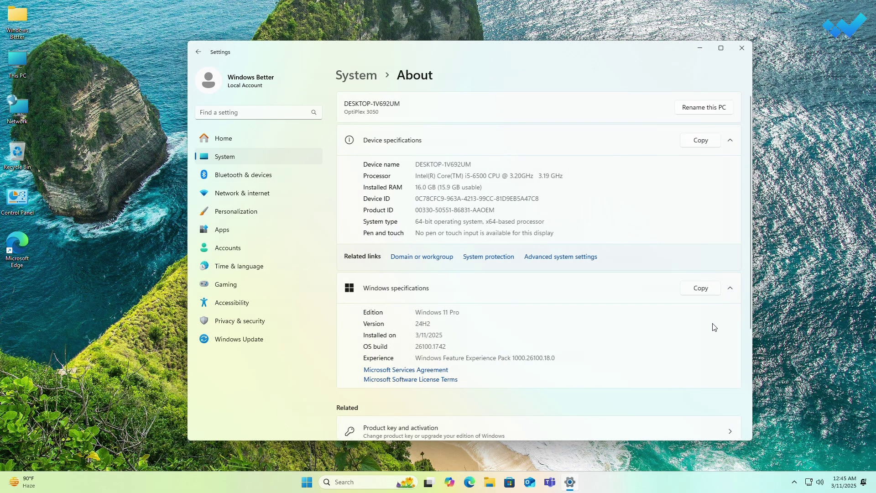